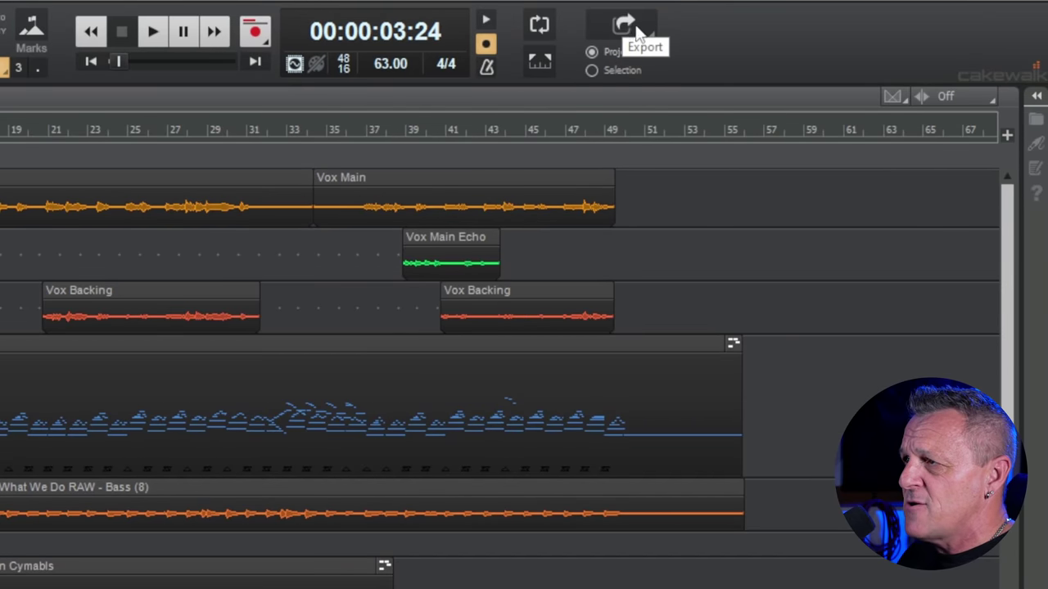
Look through the export options list and its advanced audio export settings, then close them.
click(632, 27)
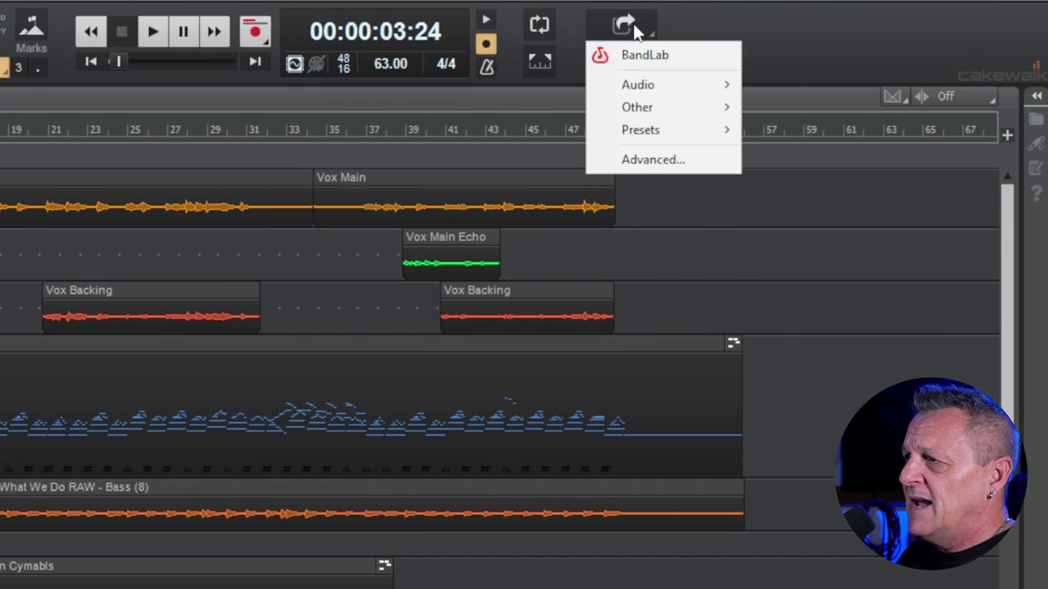
click(661, 159)
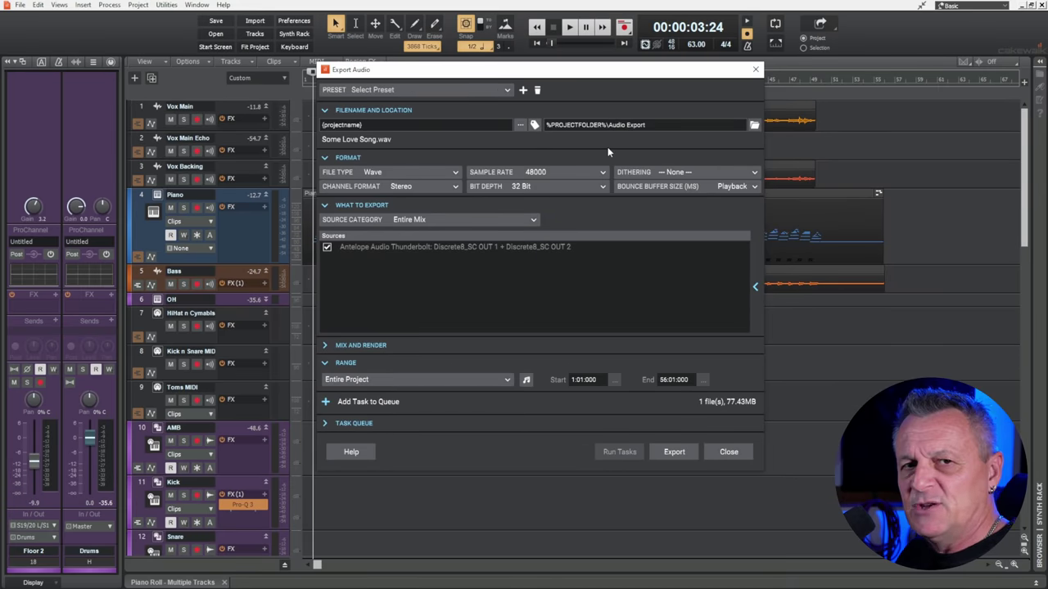
click(755, 70)
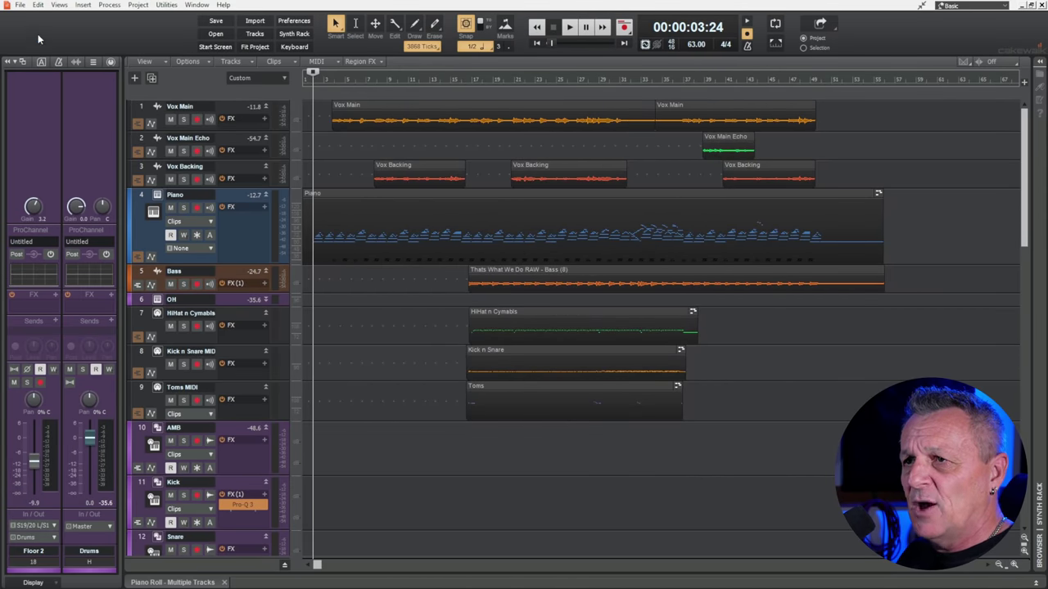
Open the Export Audio dialog from File > Export > Audio....
click(19, 7)
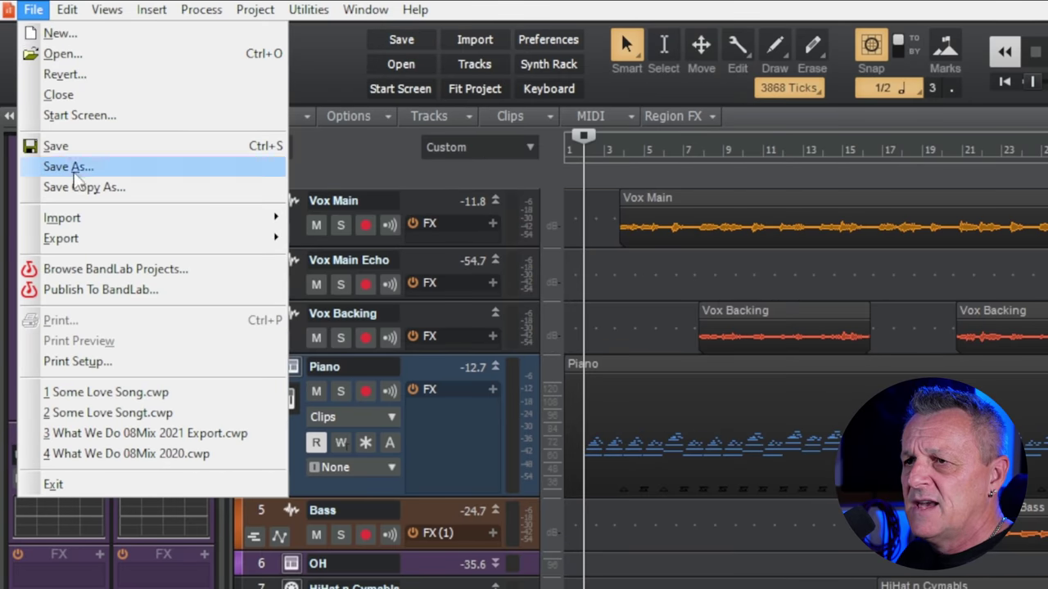
mouse_move(82, 241)
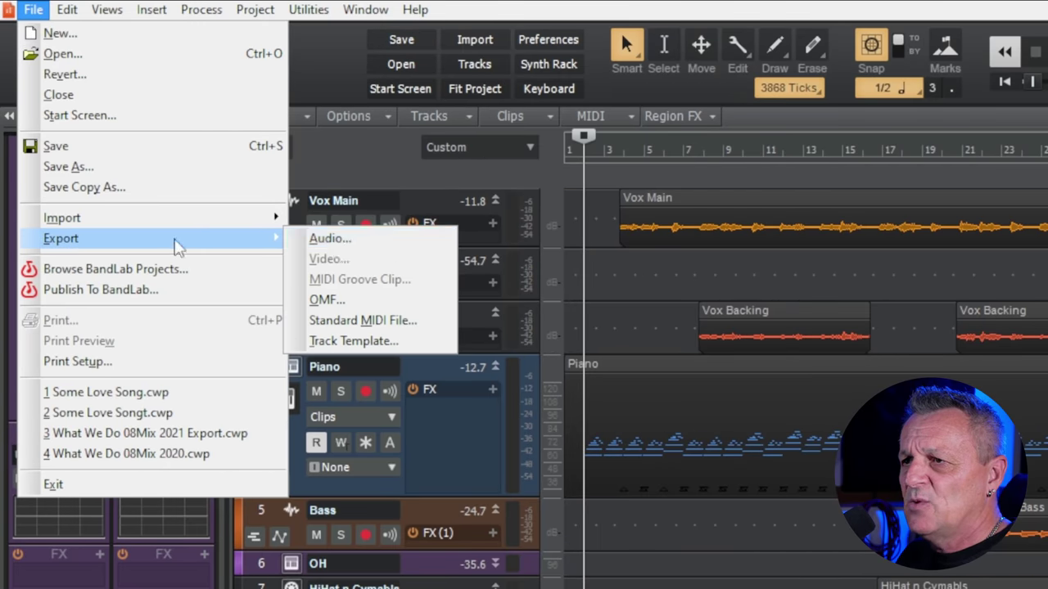
click(338, 242)
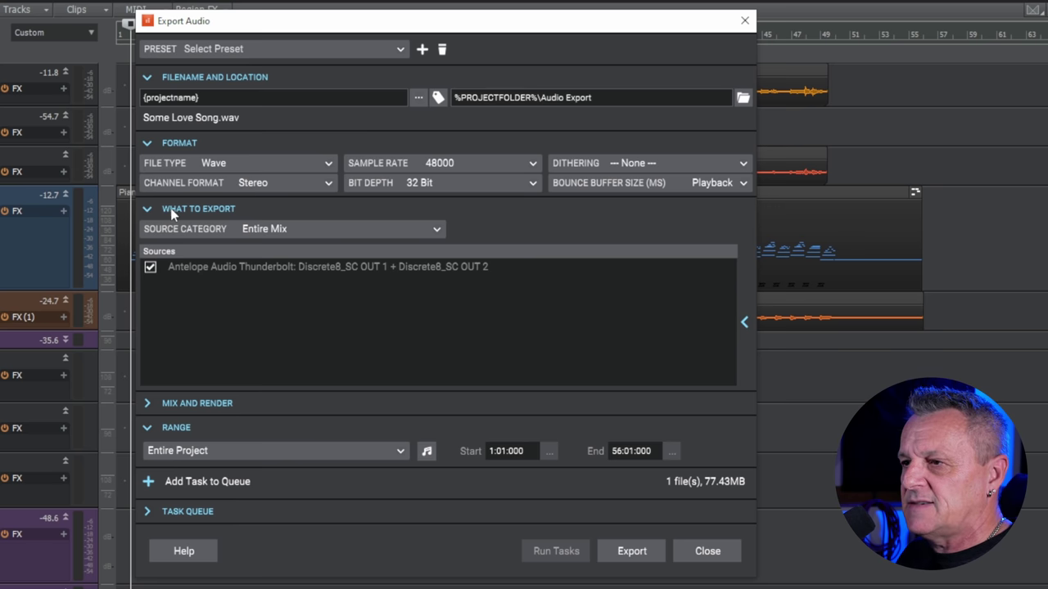
Collapse the What to Export, Range and Format sections into one-line summaries.
click(148, 208)
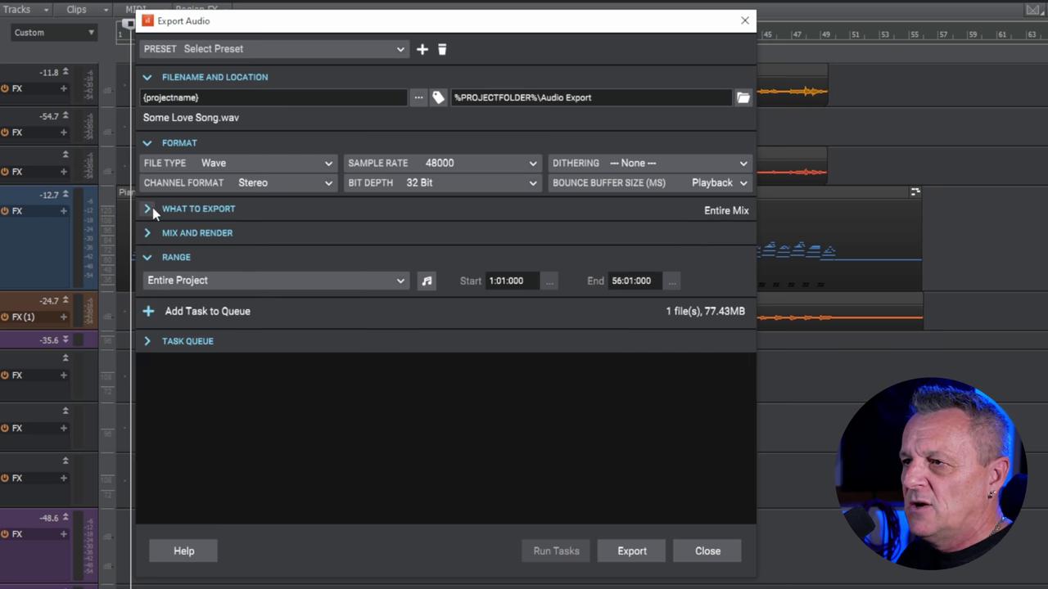
click(148, 259)
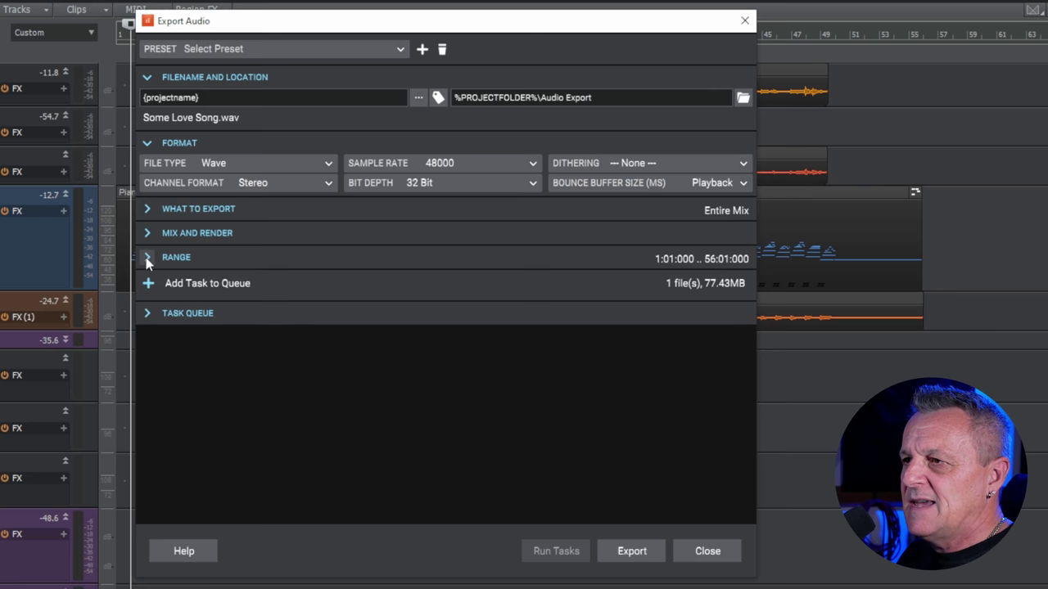
click(147, 143)
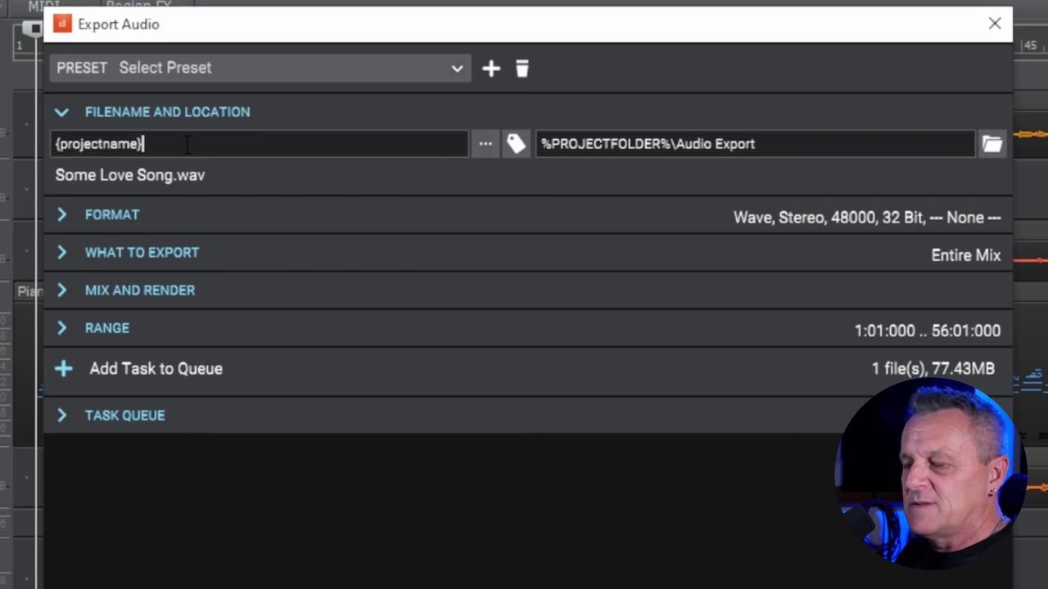
text({tempo})
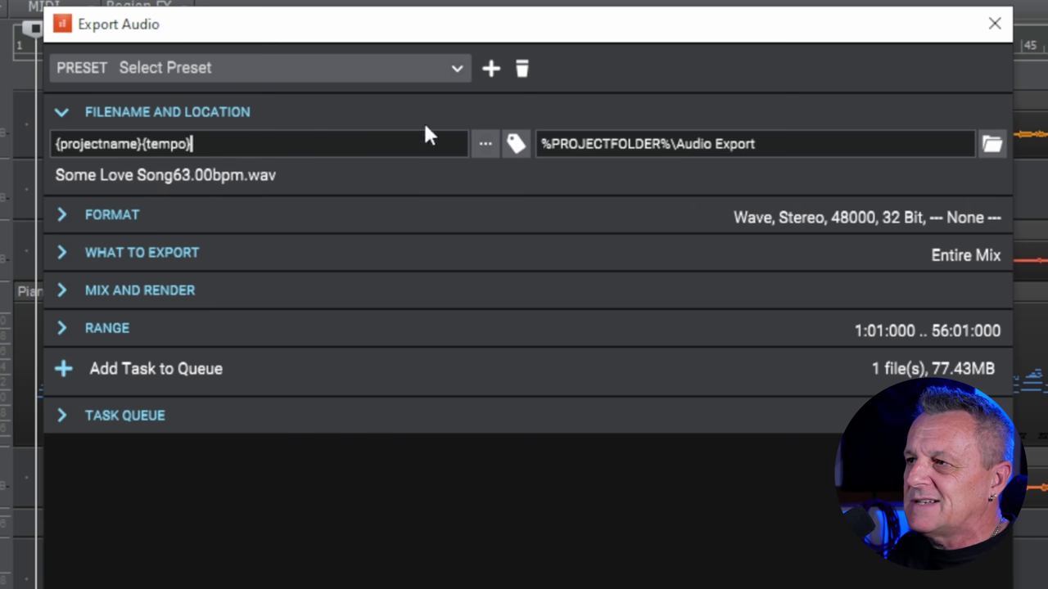
click(515, 145)
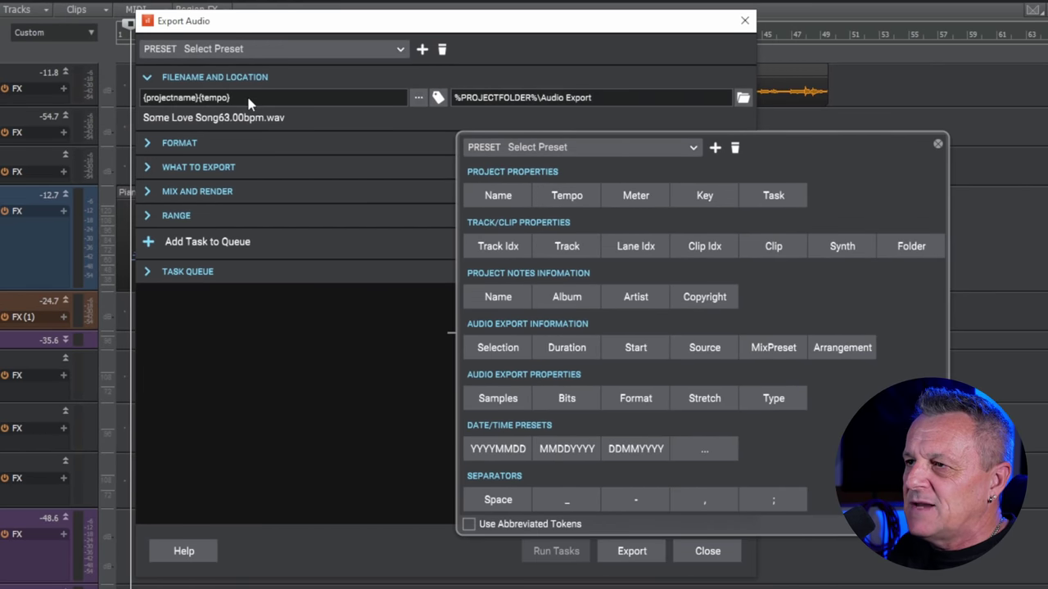
click(223, 132)
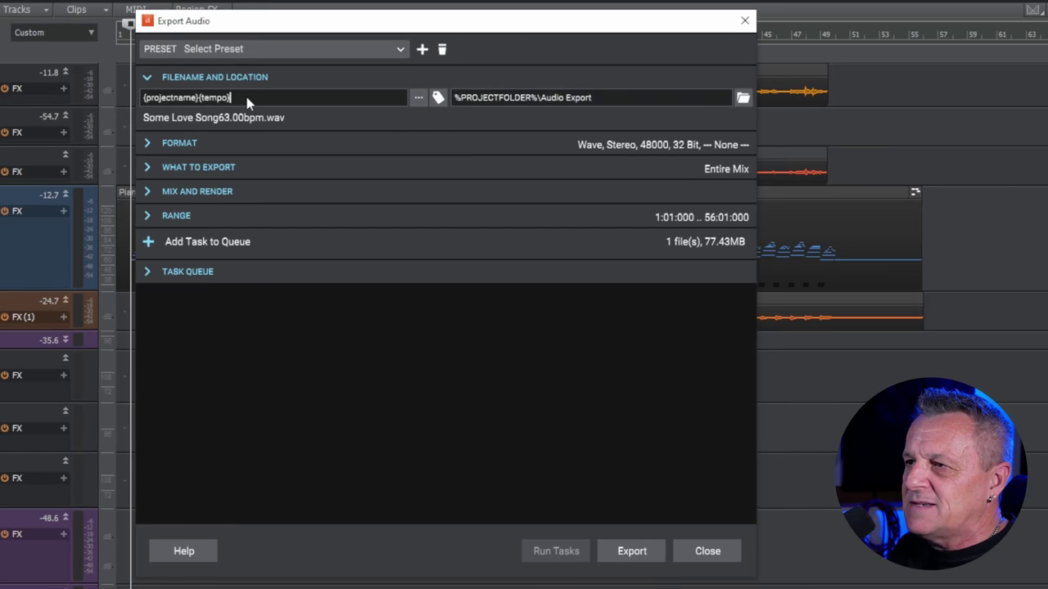
key(shift+Left)
key(shift+Left)
key(shift+Left)
key(shift+Left)
key(shift+Left)
key(shift+Left)
key(shift+Left)
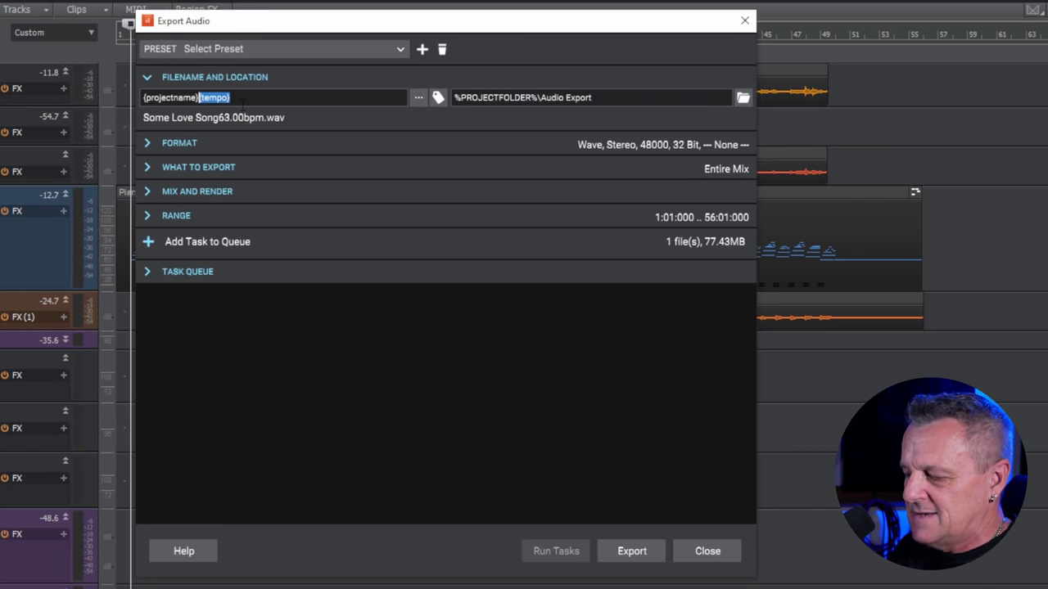
key(BackSpace)
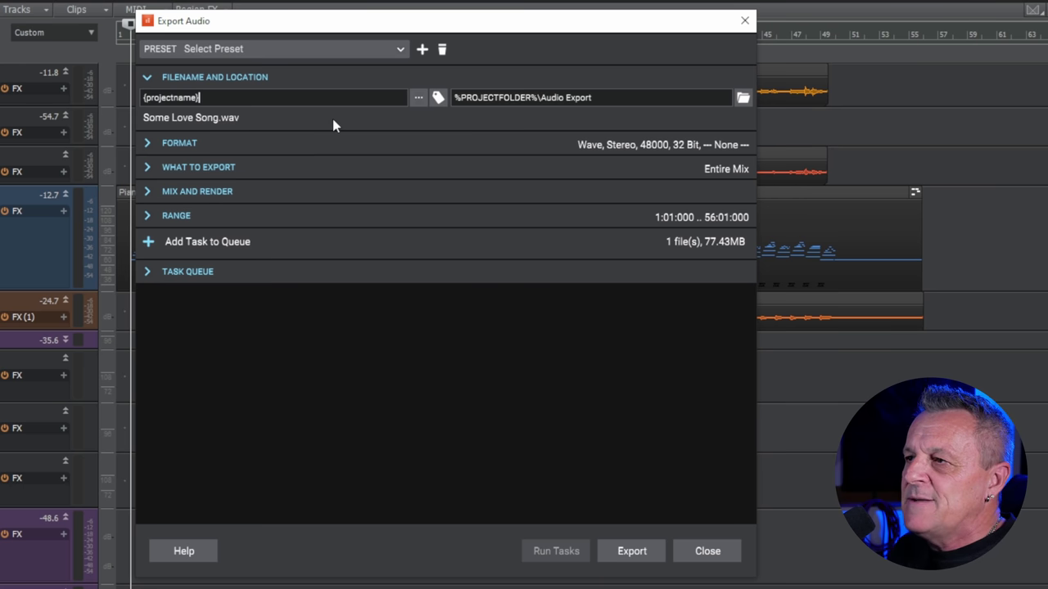
click(439, 98)
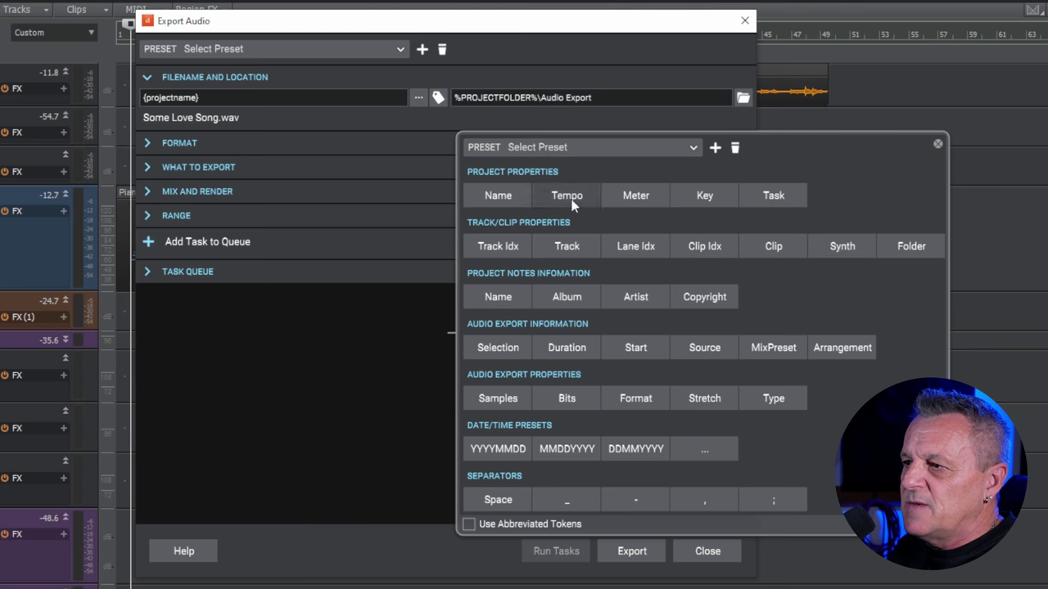
click(566, 452)
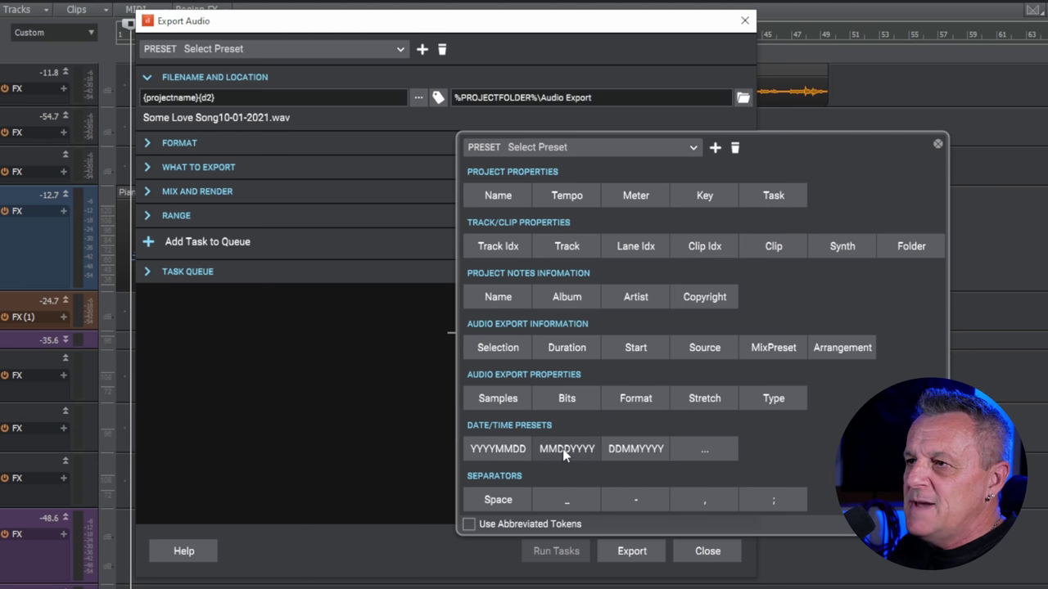
click(221, 99)
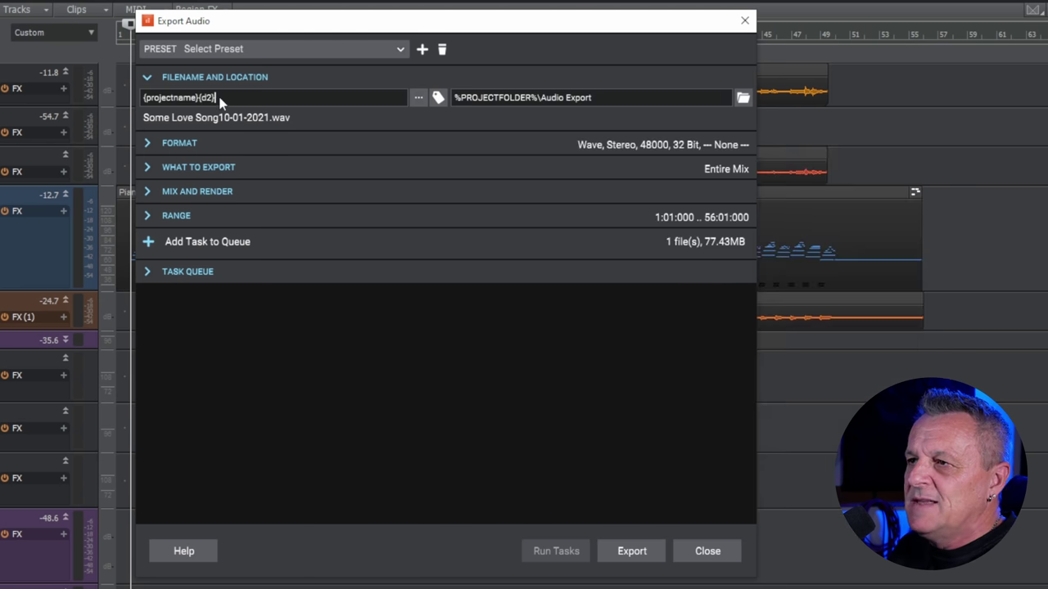
drag(220, 99, 200, 99)
key(Delete)
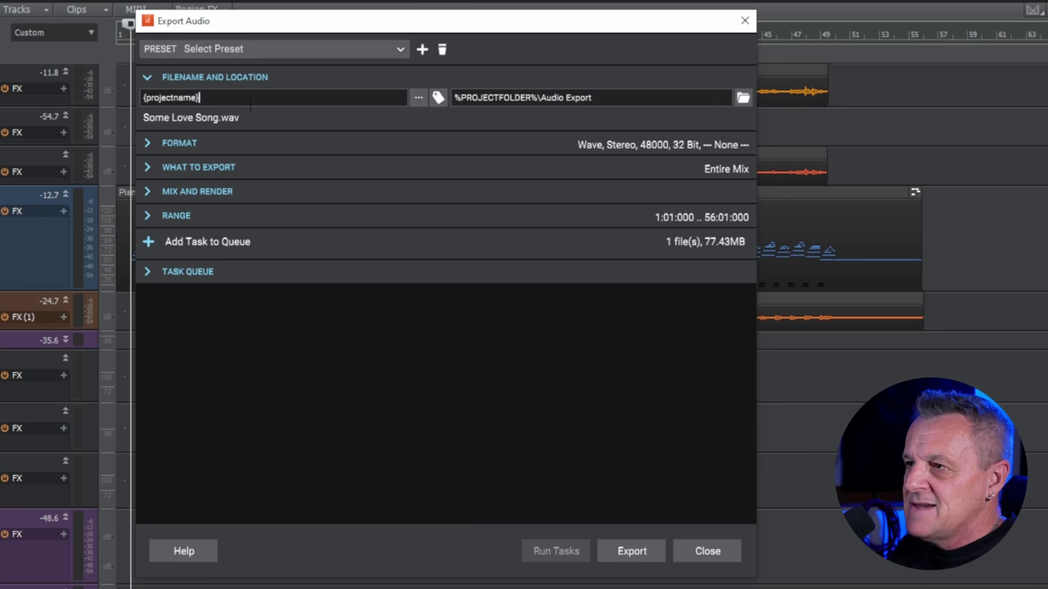
Append Artist, a hyphen and Copyright tokens after {projectname} in the export filename pattern.
click(438, 97)
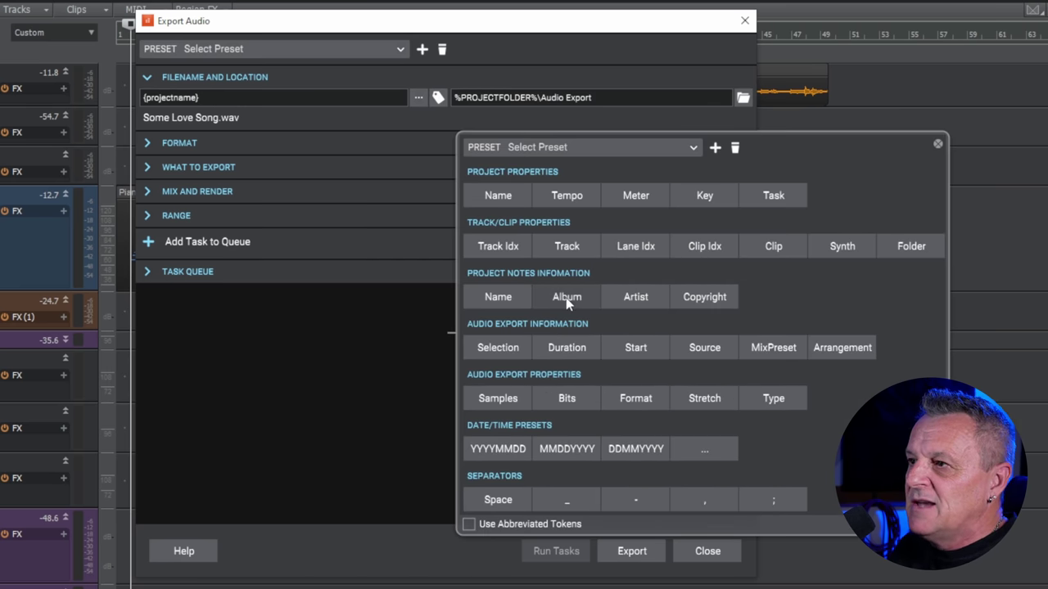
click(634, 299)
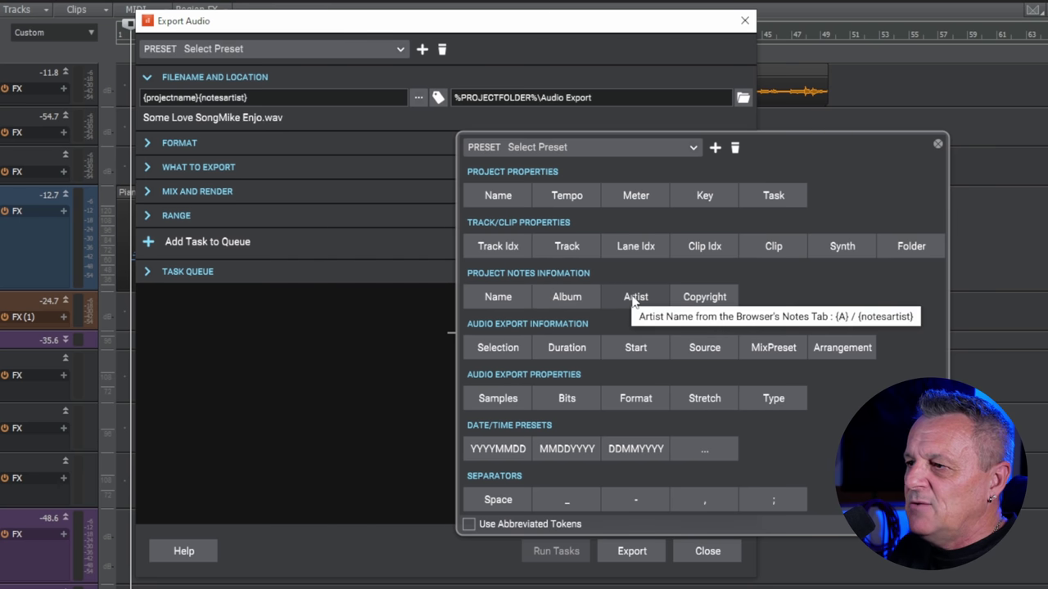
click(635, 501)
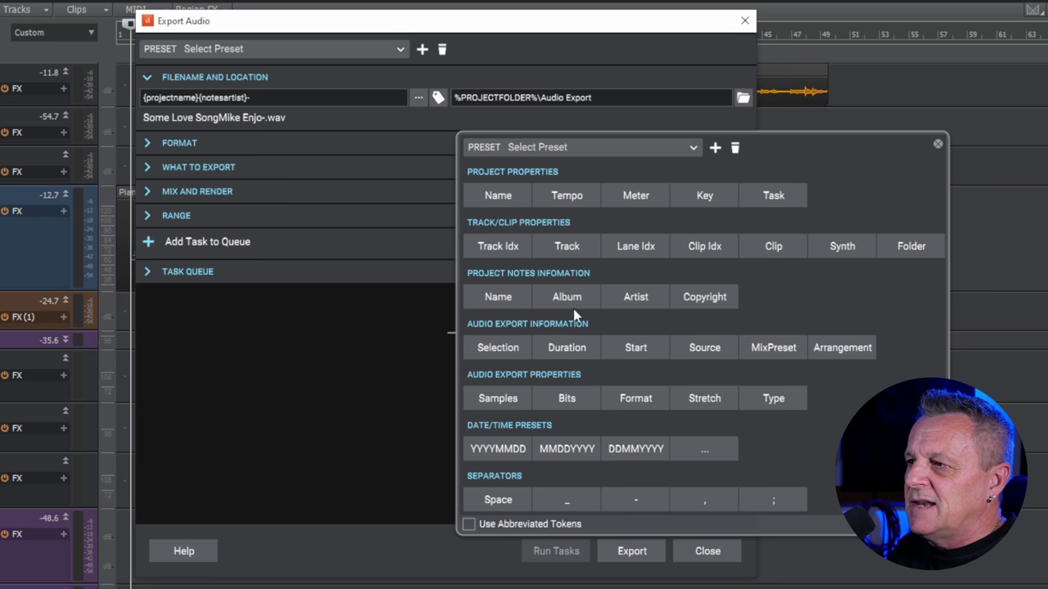
click(704, 297)
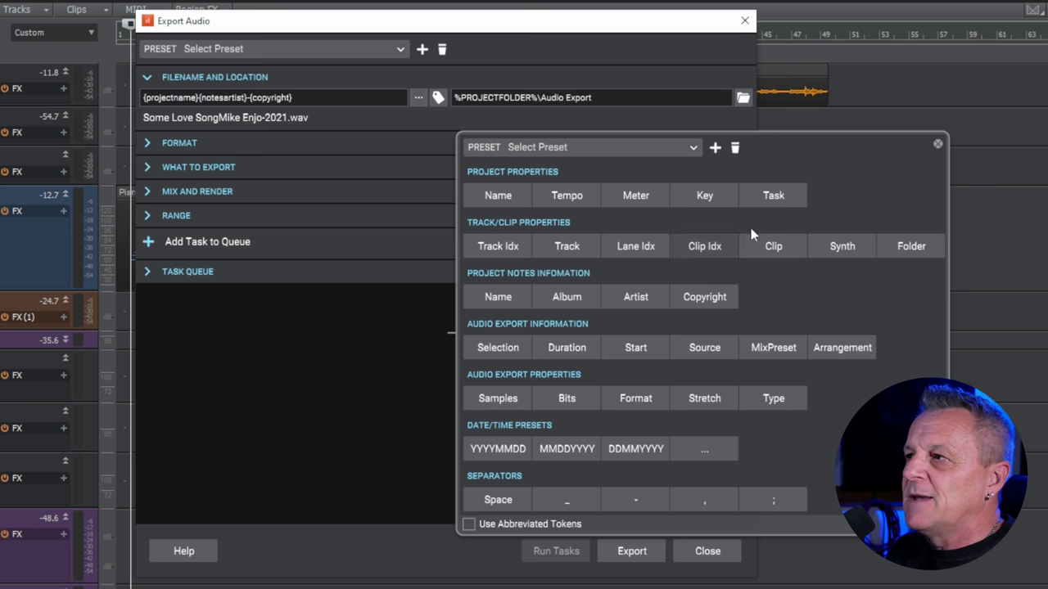
Close the filename token panel.
click(938, 143)
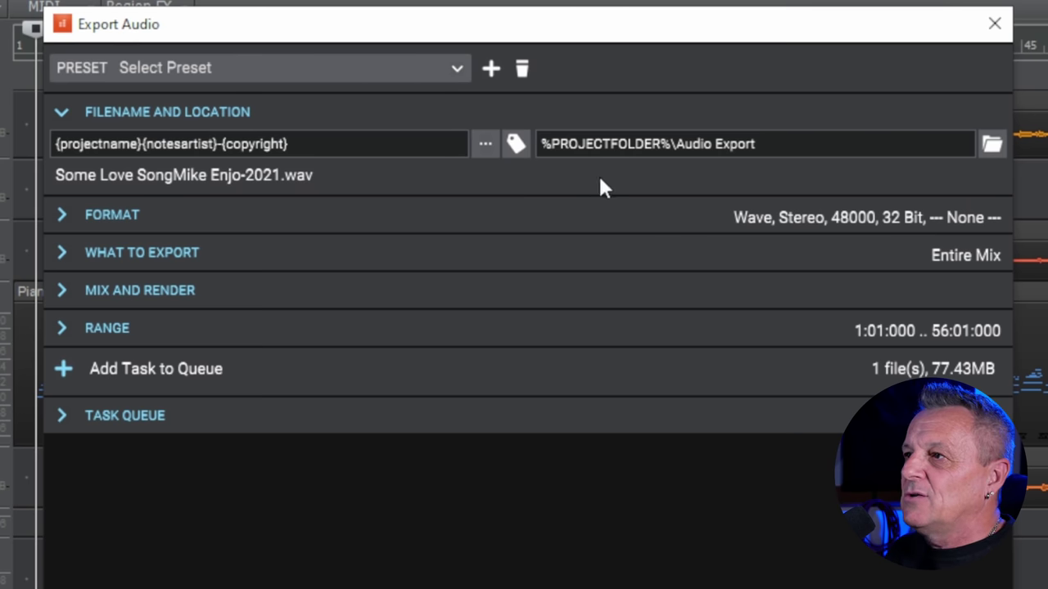
Open the Export Location browser and cancel it, keeping the Audio Export folder.
click(992, 144)
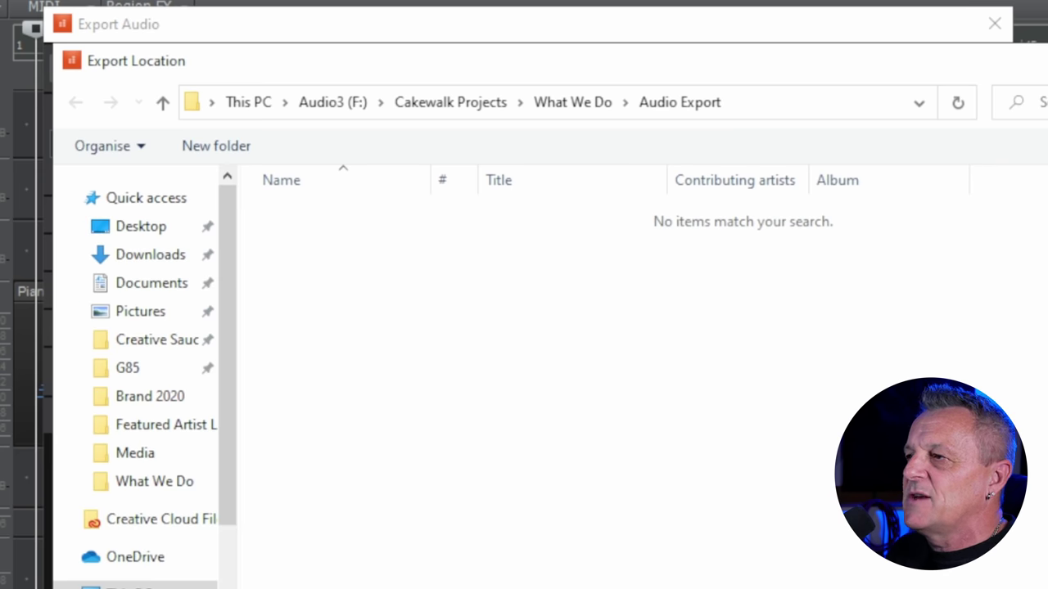
key(Escape)
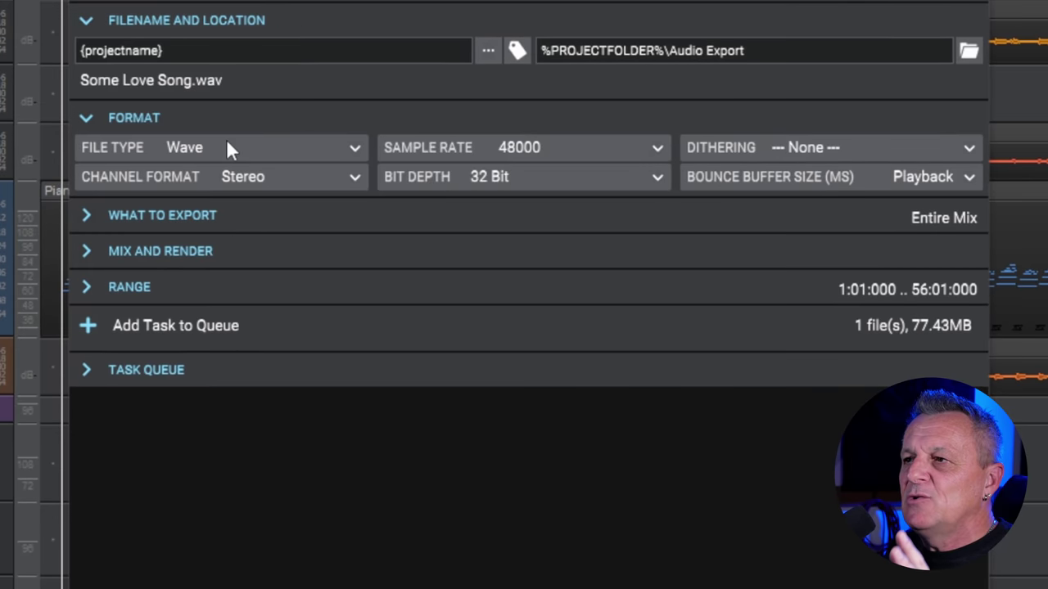
click(228, 145)
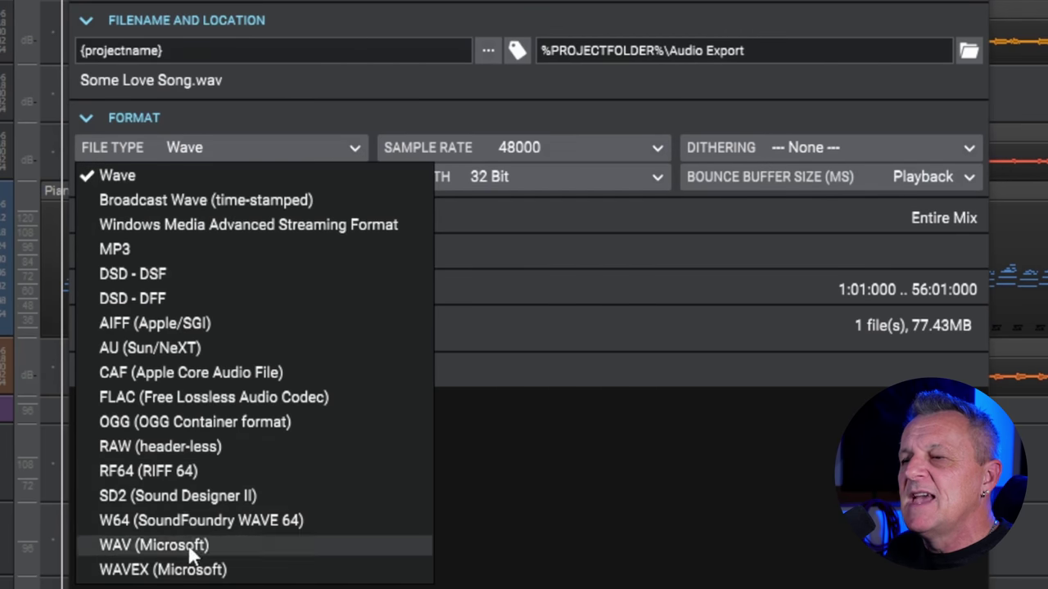
click(229, 117)
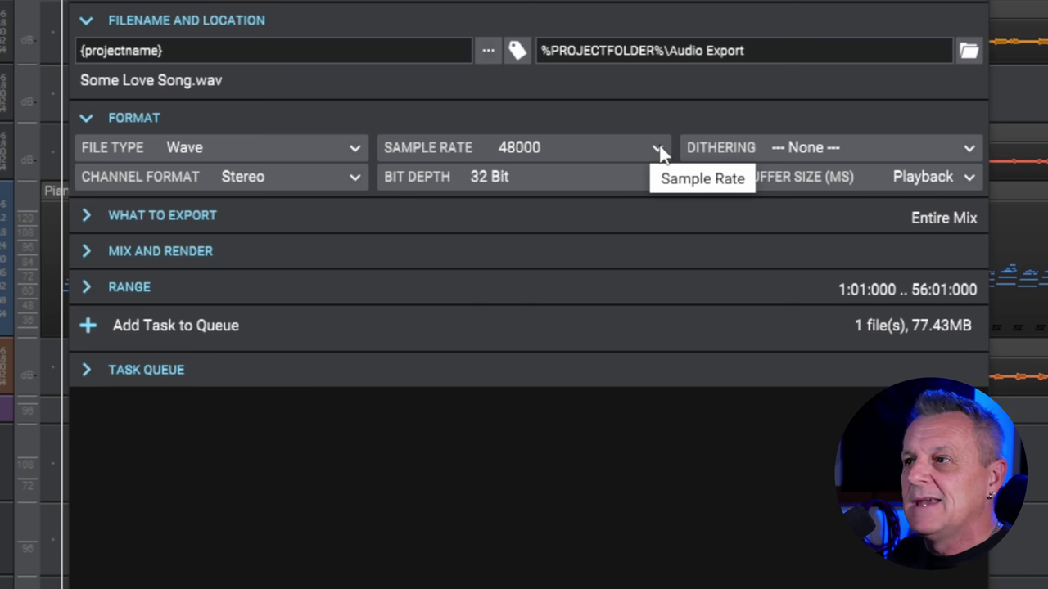
click(660, 150)
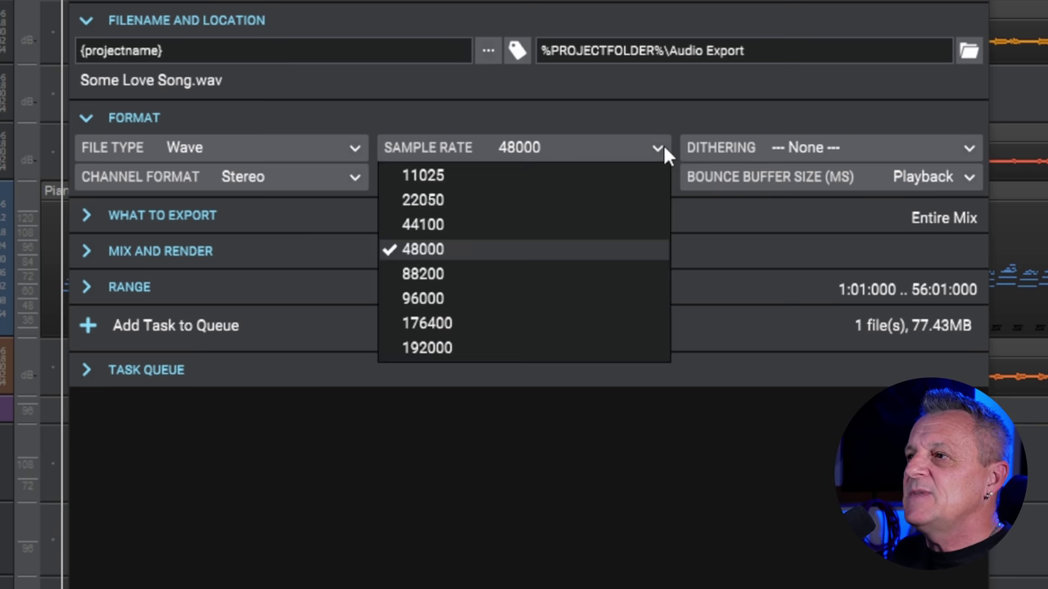
click(428, 227)
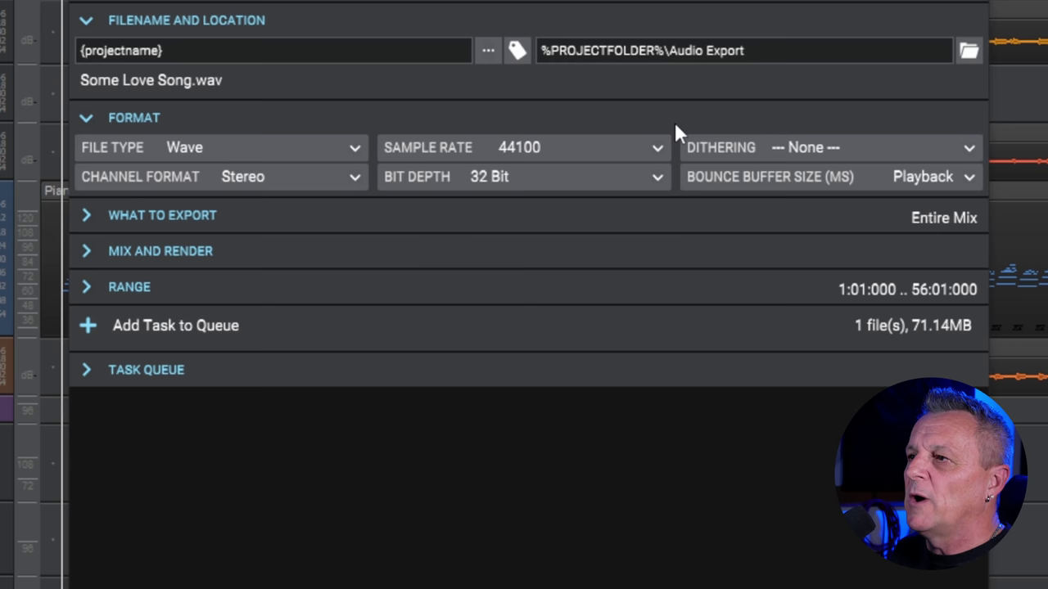
click(656, 149)
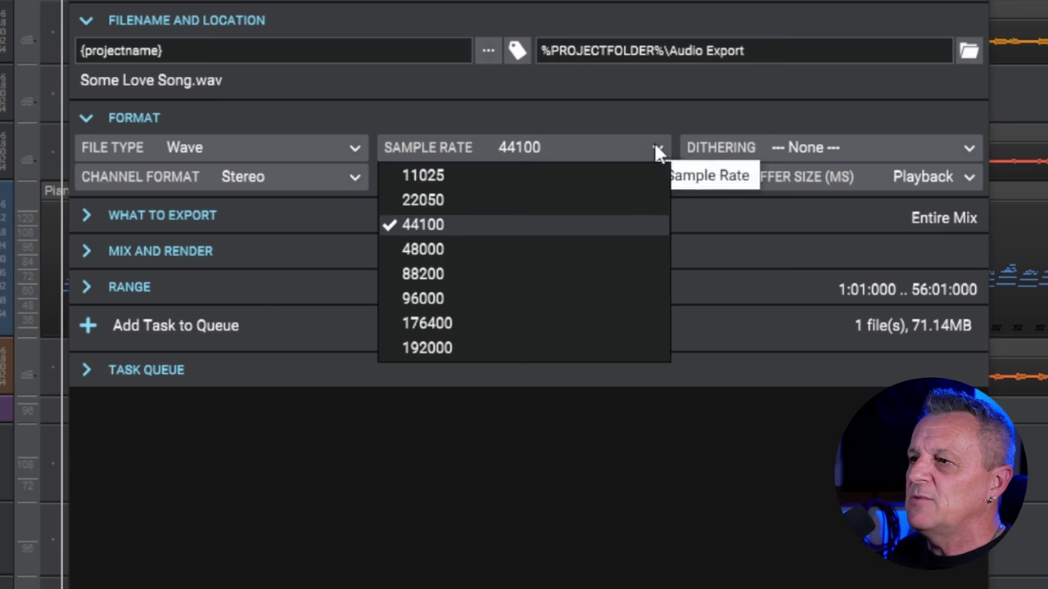
click(410, 249)
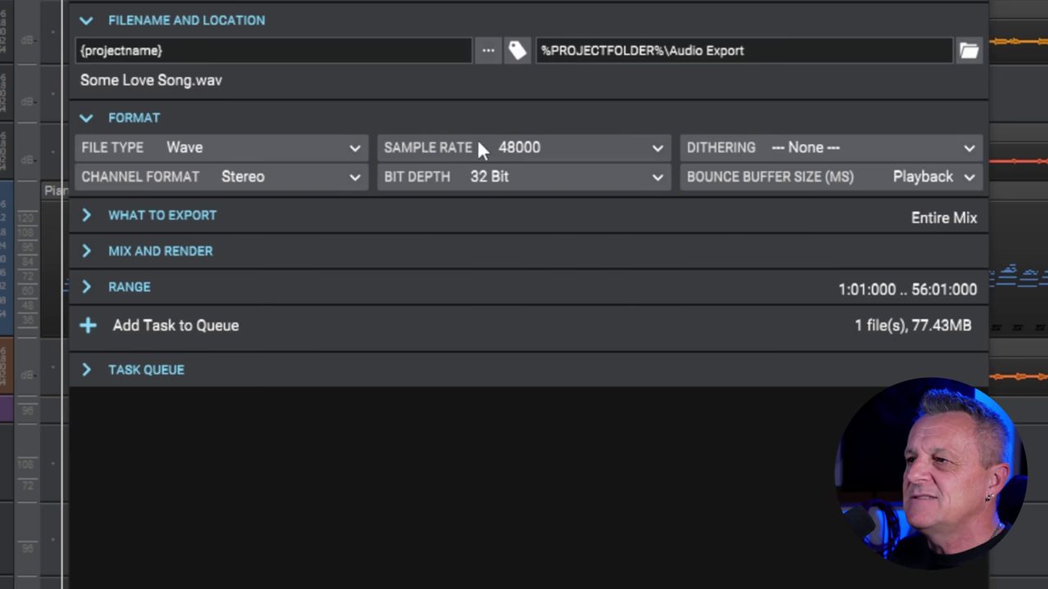
click(805, 150)
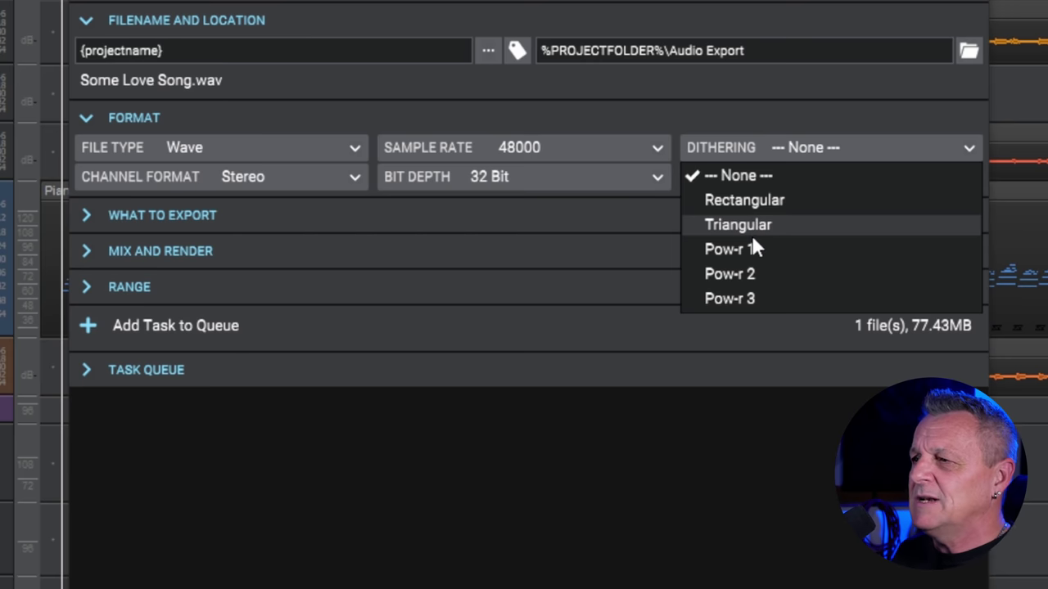
click(735, 116)
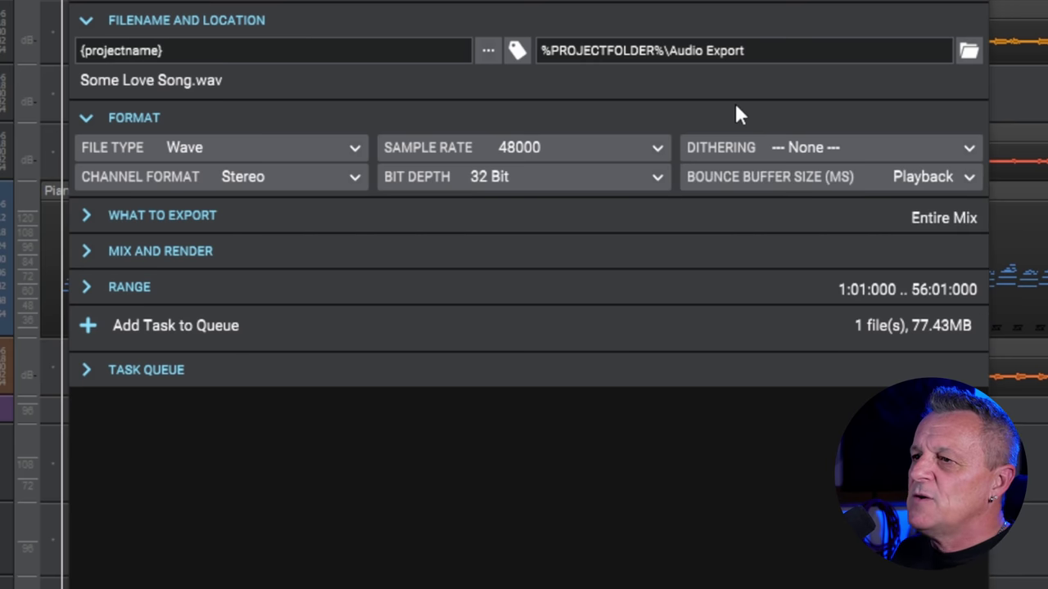
click(240, 179)
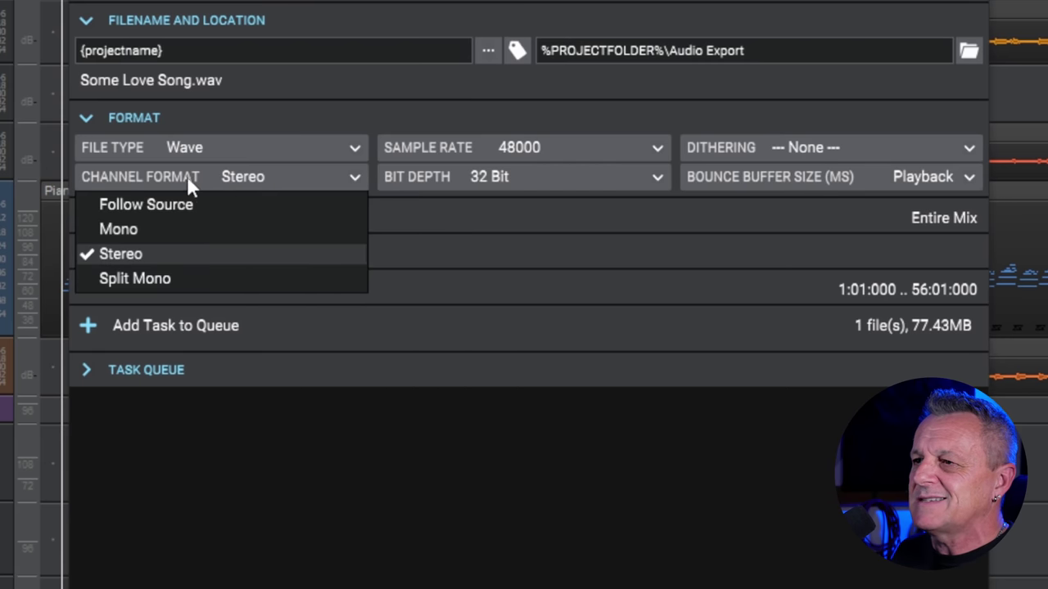
click(413, 114)
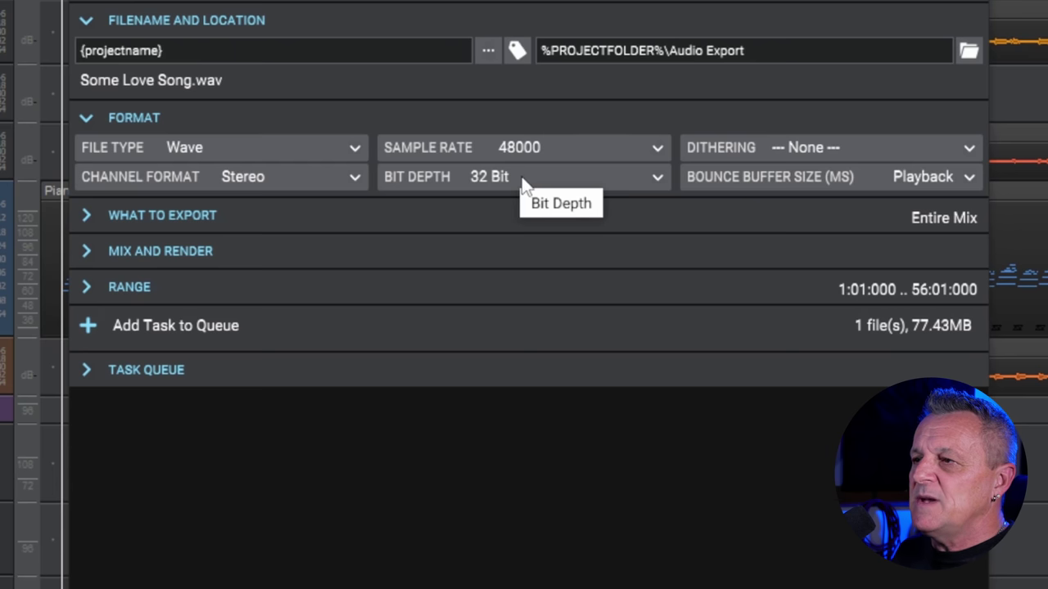
click(575, 180)
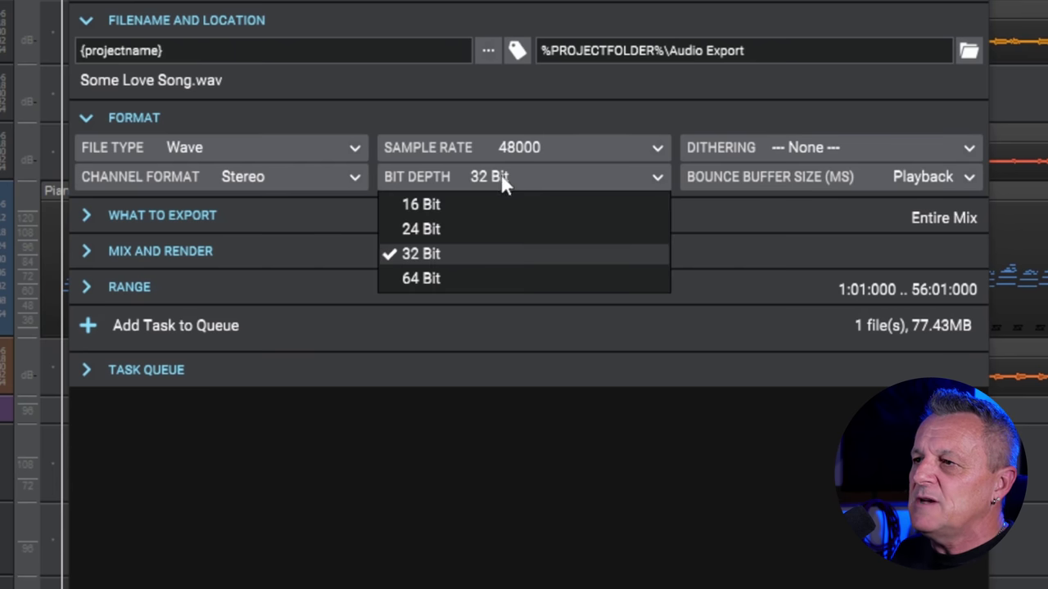
click(448, 206)
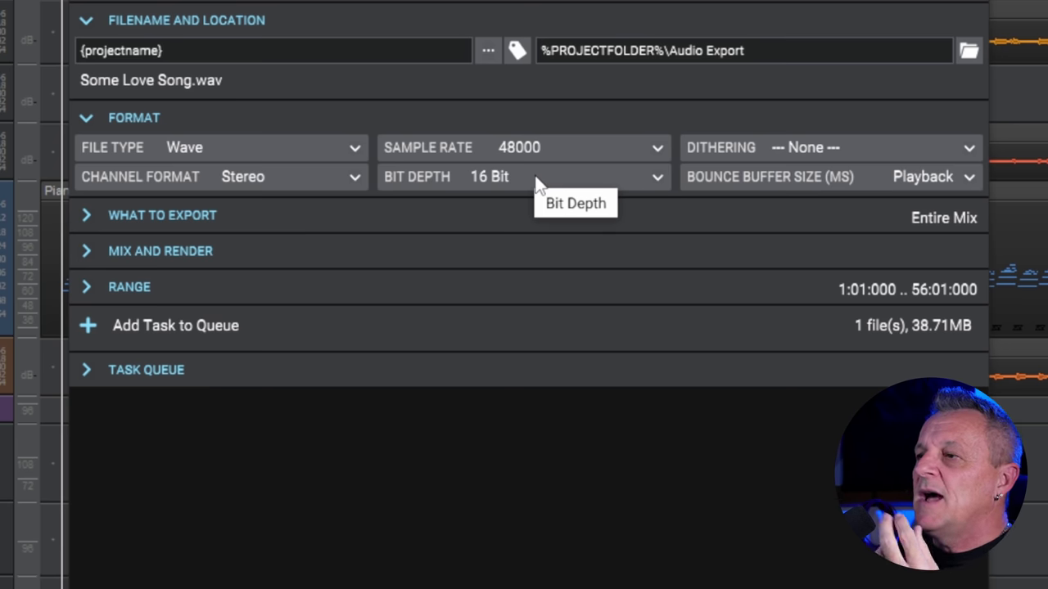
click(536, 180)
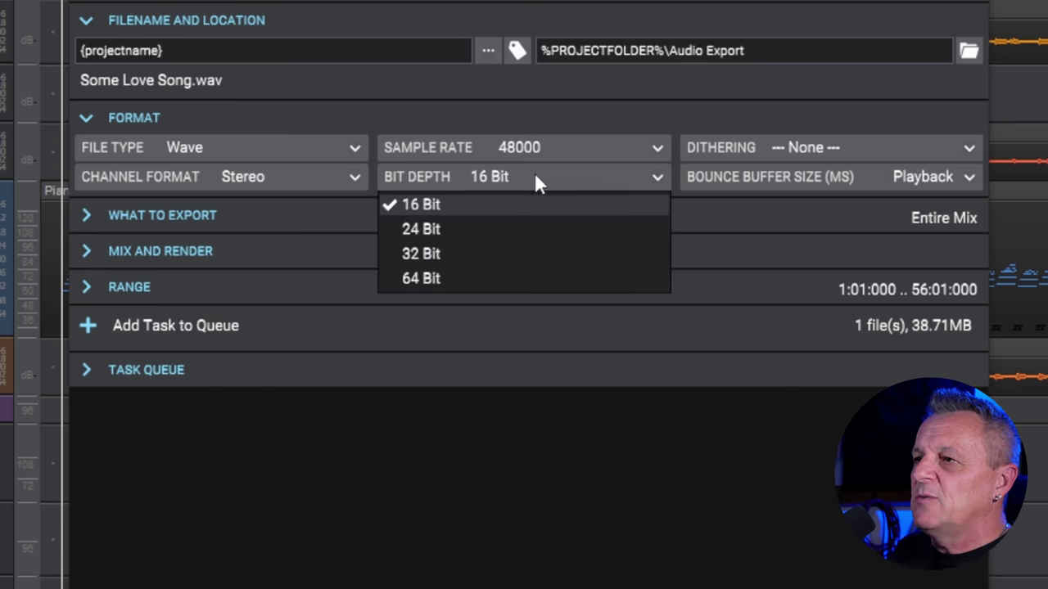
click(431, 252)
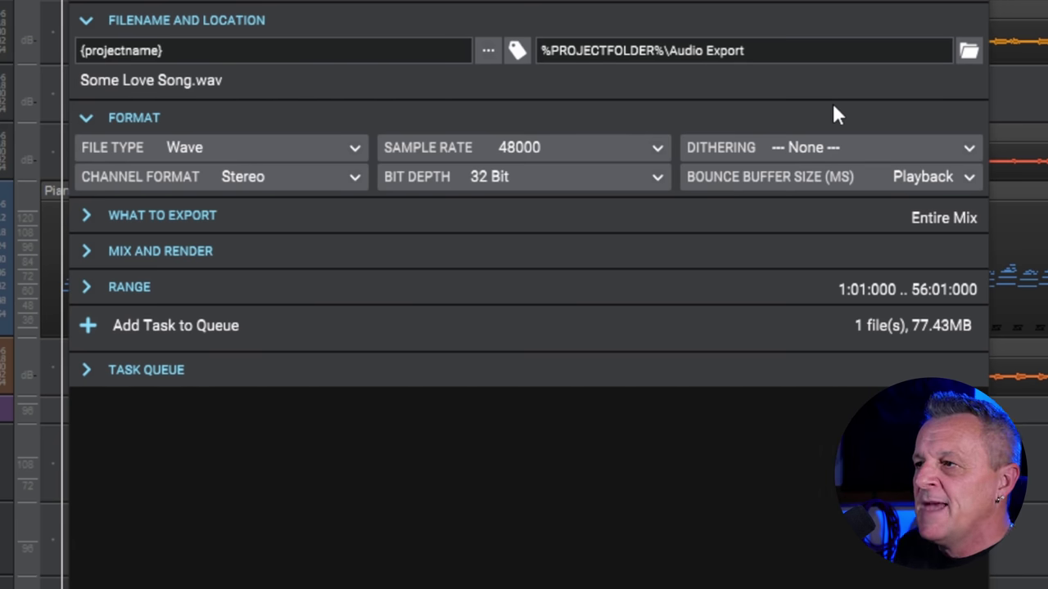
Edit the Bounce Buffer Size (ms) value, entering 0.
click(918, 178)
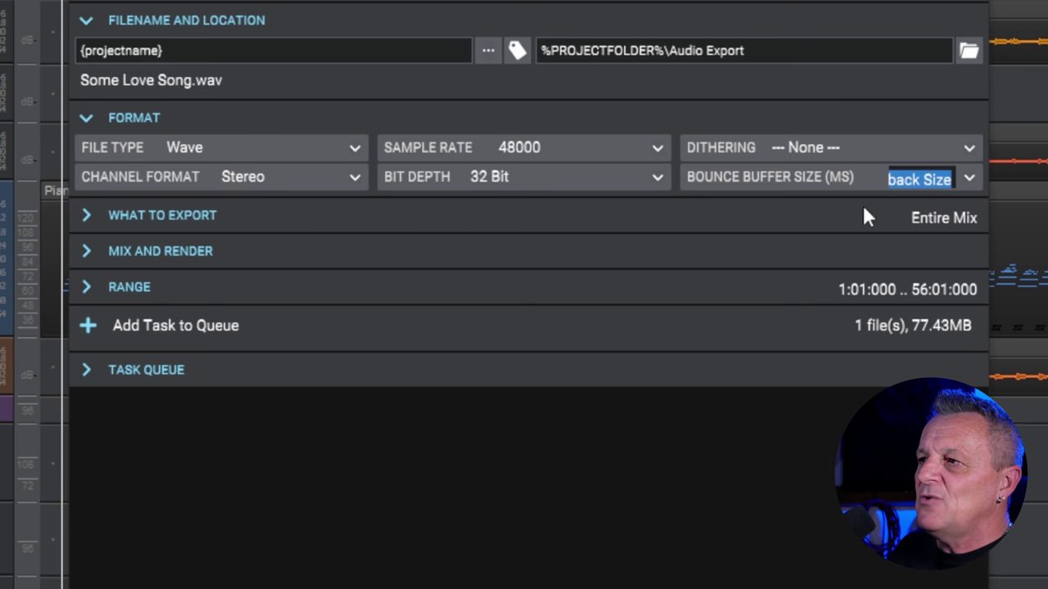
text(0)
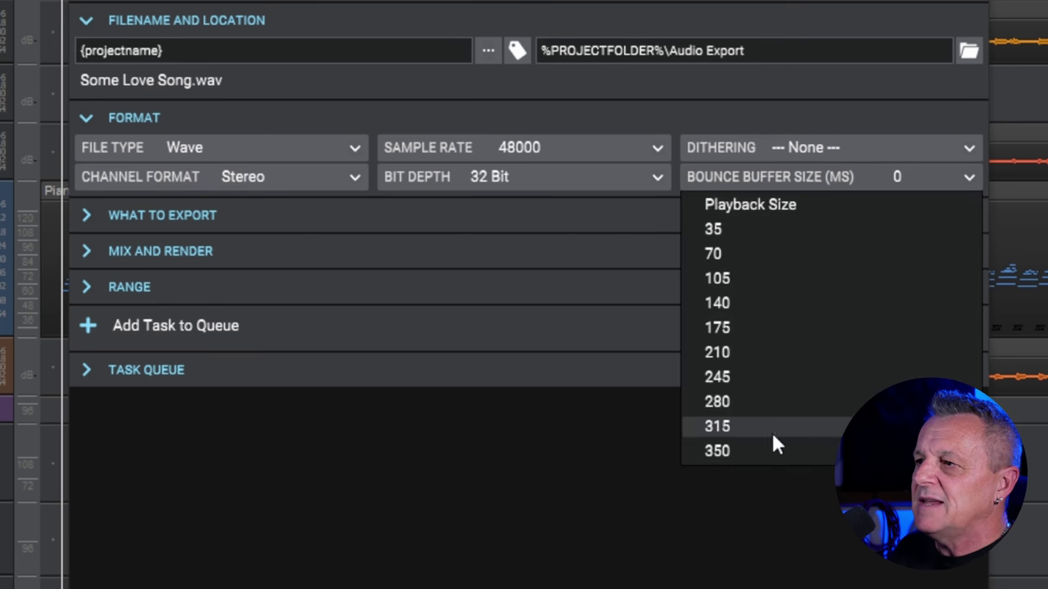